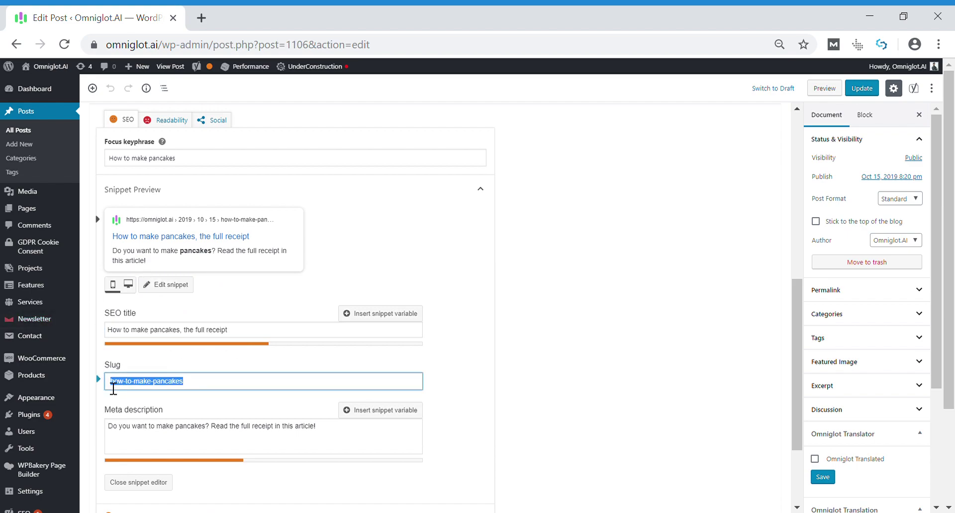
# Step: Review the slug and meta description in the English pancake post's snippet editor
pyautogui.click(331, 437)
pyautogui.moveTo(221, 428); pyautogui.dragTo(109, 430)
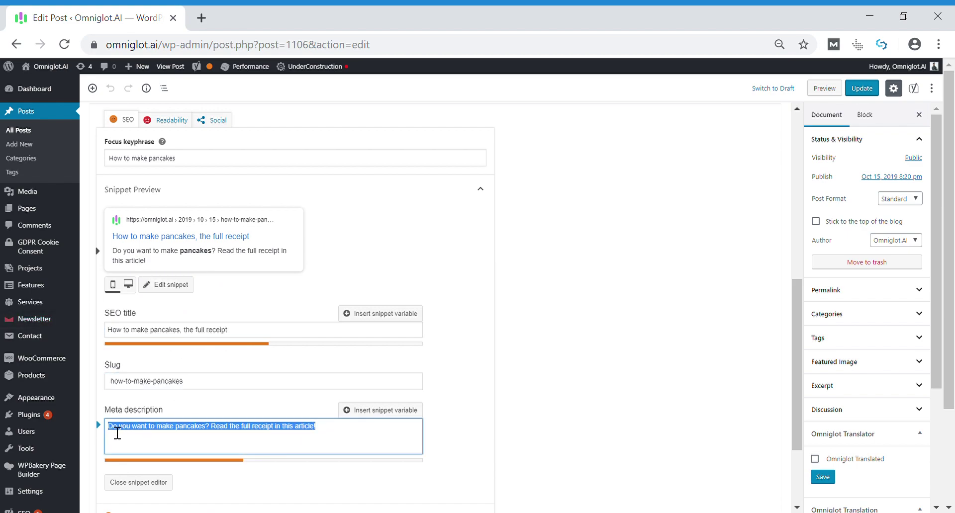
pyautogui.click(556, 397)
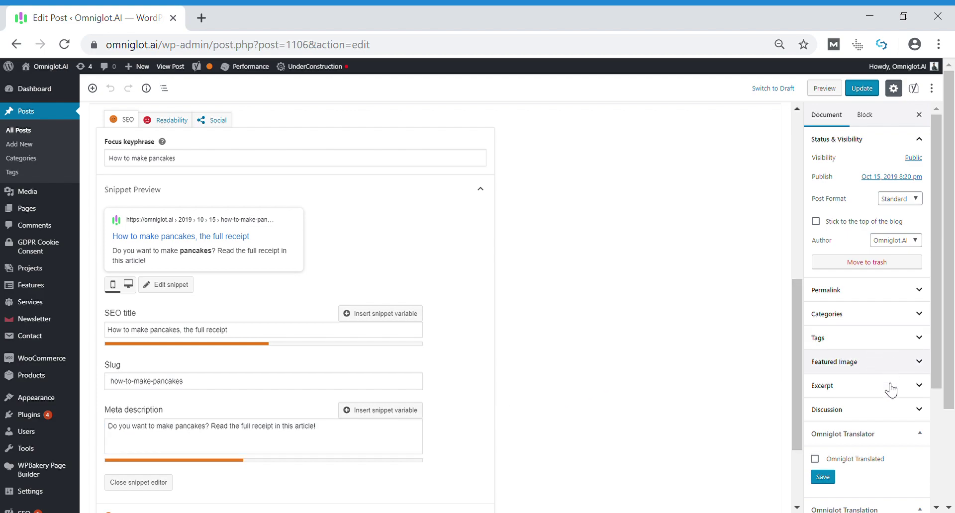
# Step: Set the source language of the Omniglot translation to English
pyautogui.scroll(-3, 890, 385)
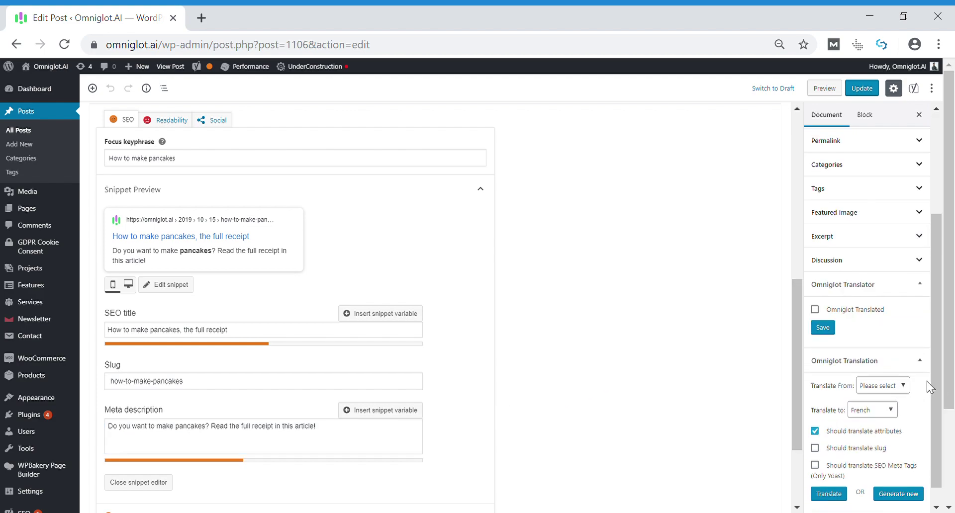
pyautogui.click(887, 390)
pyautogui.click(883, 412)
# Step: Go back to the start of the post and review its title by highlighting it
pyautogui.moveTo(941, 426); pyautogui.dragTo(938, 298)
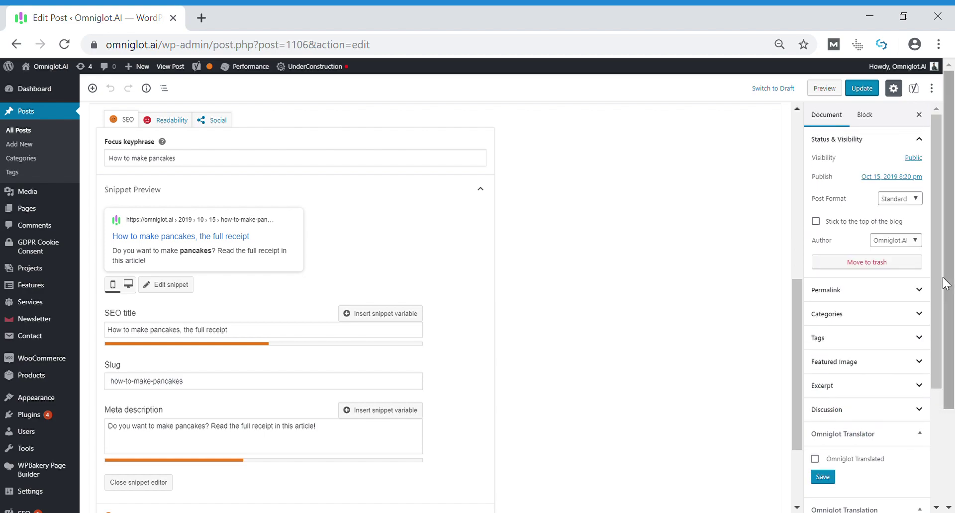
pyautogui.moveTo(796, 304); pyautogui.dragTo(794, 139)
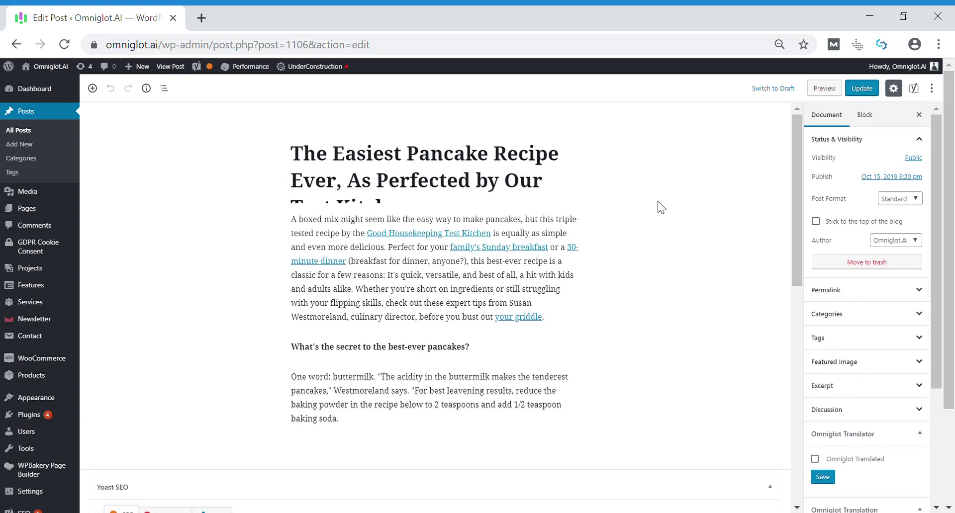
pyautogui.click(419, 202)
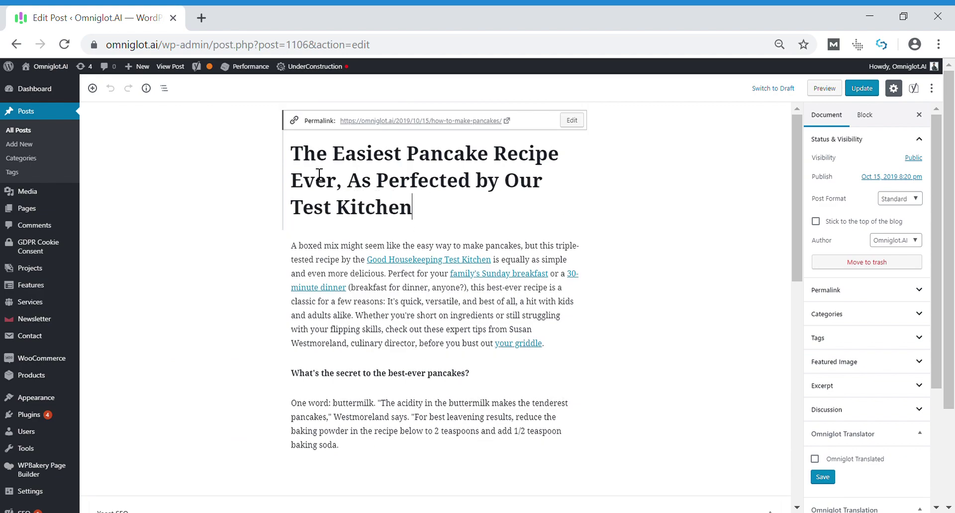
pyautogui.tripleClick(319, 174)
pyautogui.click(471, 222)
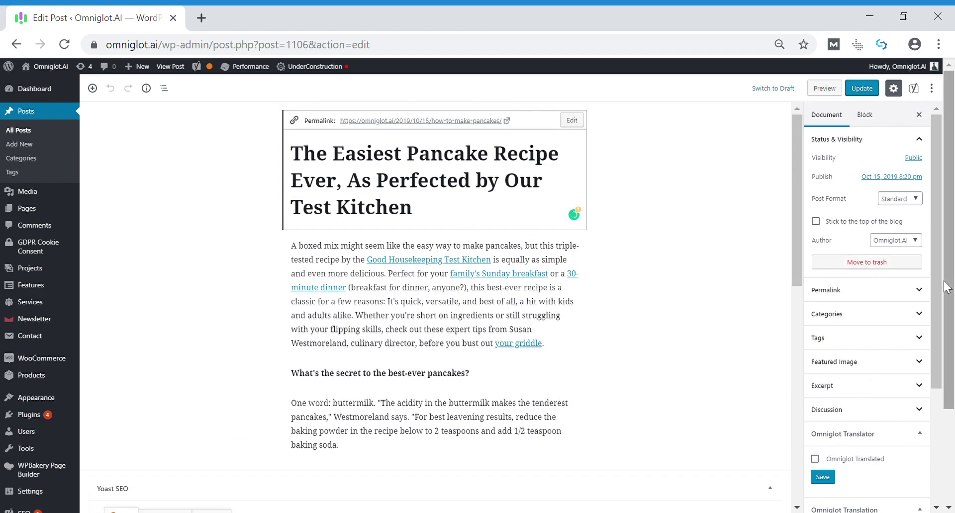
# Step: Enable translation of the Yoast SEO meta tags and generate a new French translation of the post
pyautogui.moveTo(938, 298); pyautogui.dragTo(932, 413)
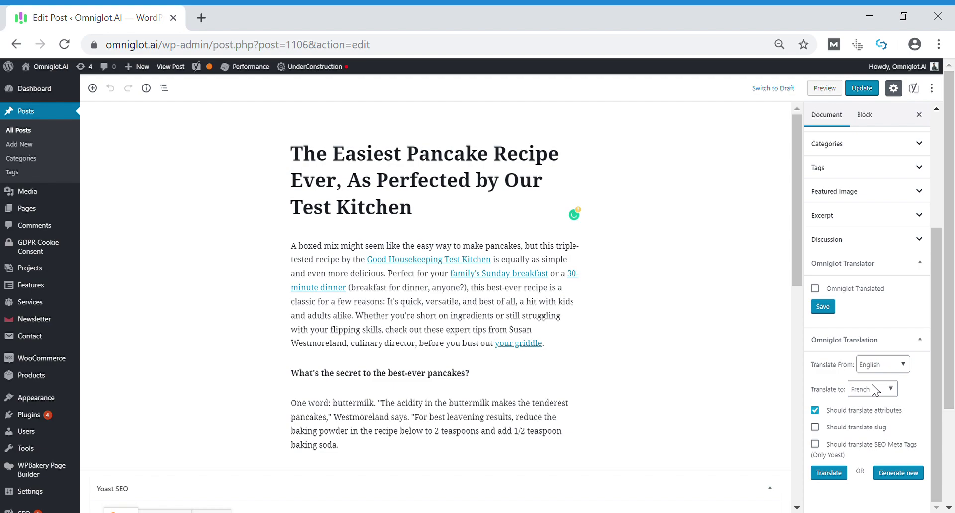
pyautogui.click(818, 447)
pyautogui.click(895, 472)
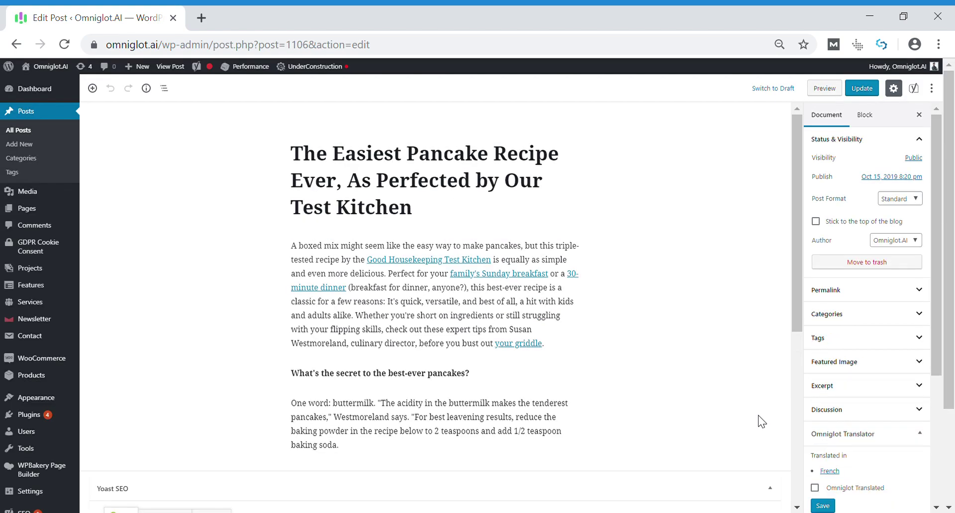
# Step: Open the French translation from the Omniglot Translator list and view the translated post
pyautogui.moveTo(935, 365); pyautogui.dragTo(935, 430)
pyautogui.click(829, 372)
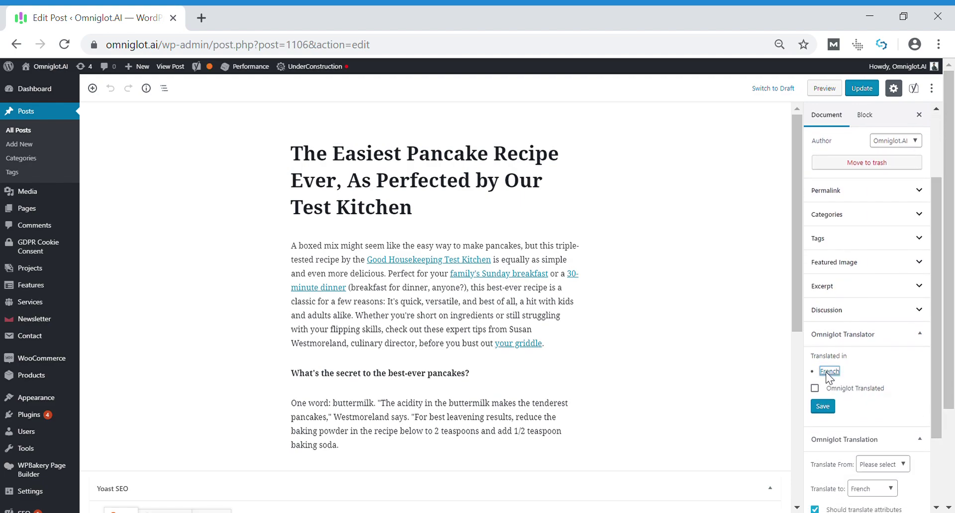
pyautogui.click(269, 25)
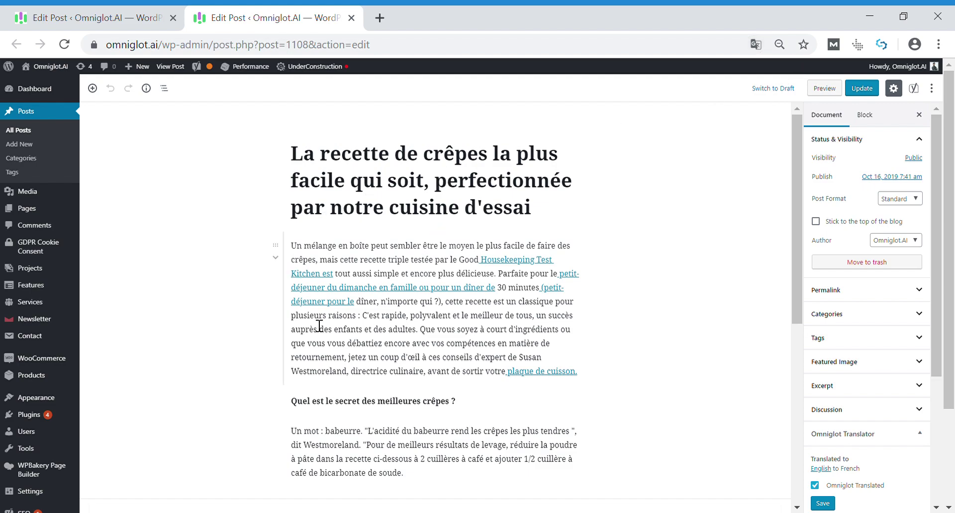
# Step: Return to the English post and generate a new German translation from English, including the slug and SEO meta tags
pyautogui.click(79, 17)
pyautogui.scroll(-2, 883, 393)
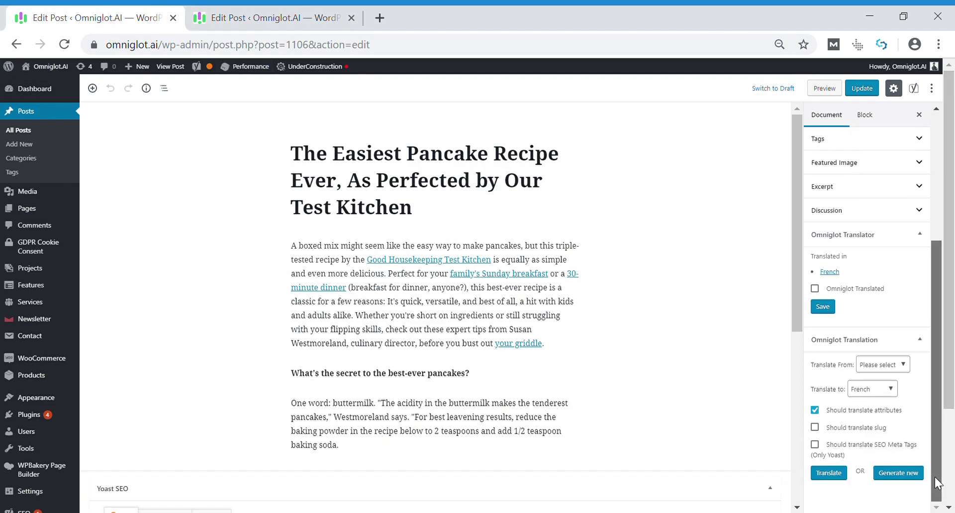
pyautogui.click(882, 371)
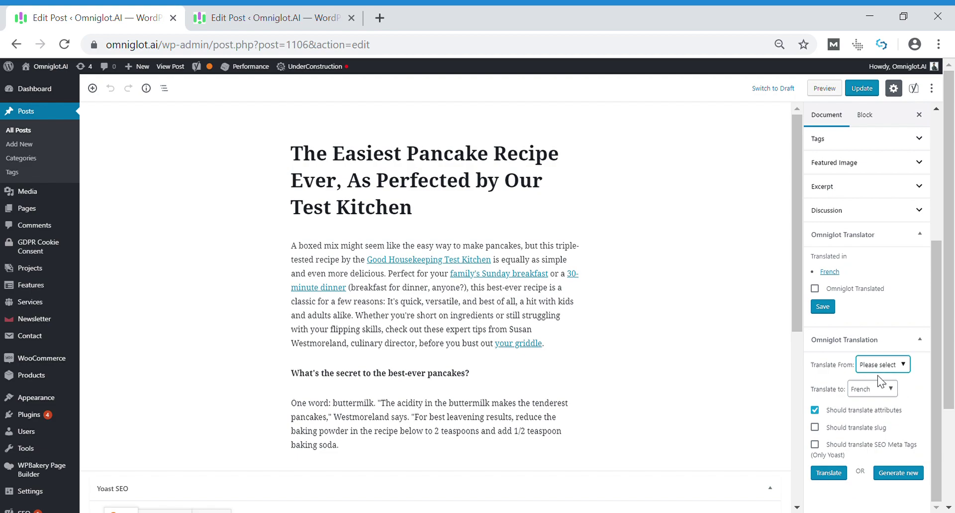
pyautogui.click(879, 395)
pyautogui.click(878, 393)
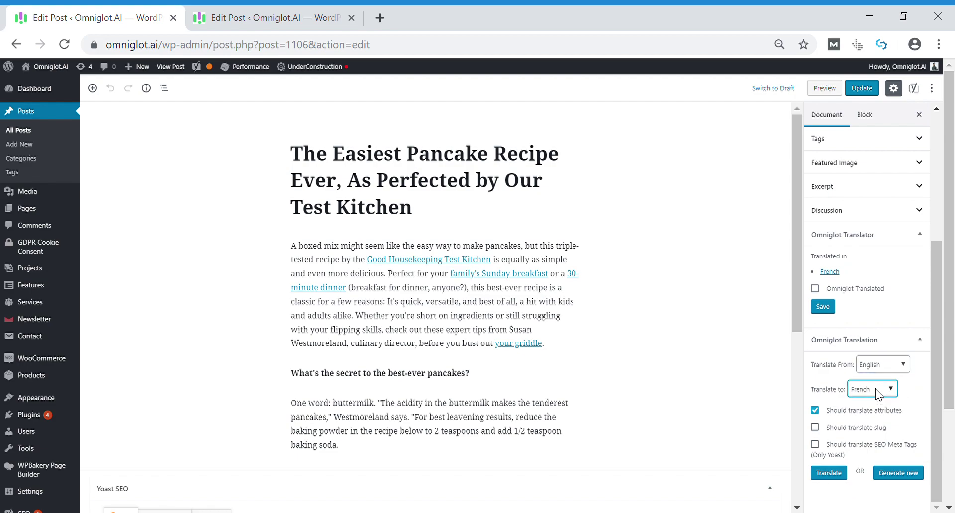
pyautogui.click(865, 421)
pyautogui.click(814, 427)
pyautogui.click(814, 444)
pyautogui.click(909, 475)
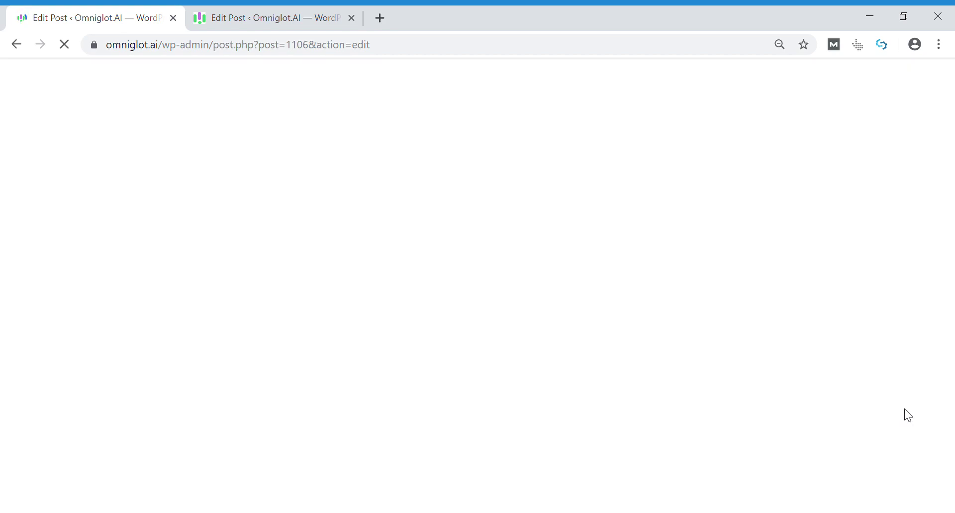
# Step: Open the German translation from the Omniglot Translator list and review its title
pyautogui.scroll(-3, 905, 415)
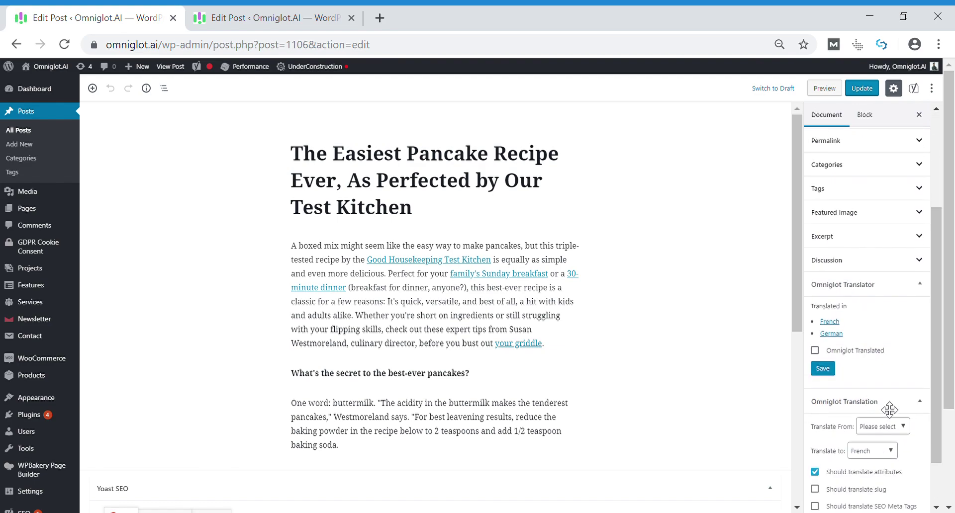
pyautogui.click(830, 333)
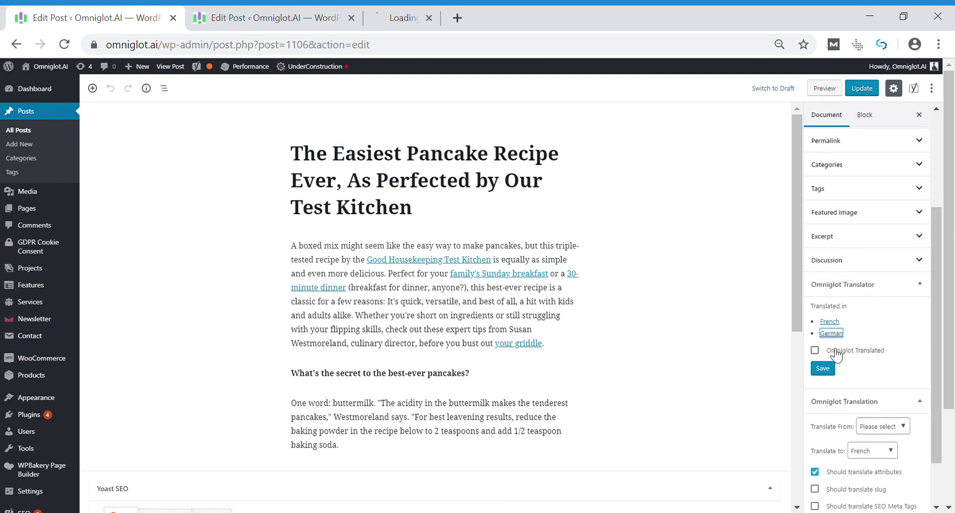
pyautogui.click(458, 23)
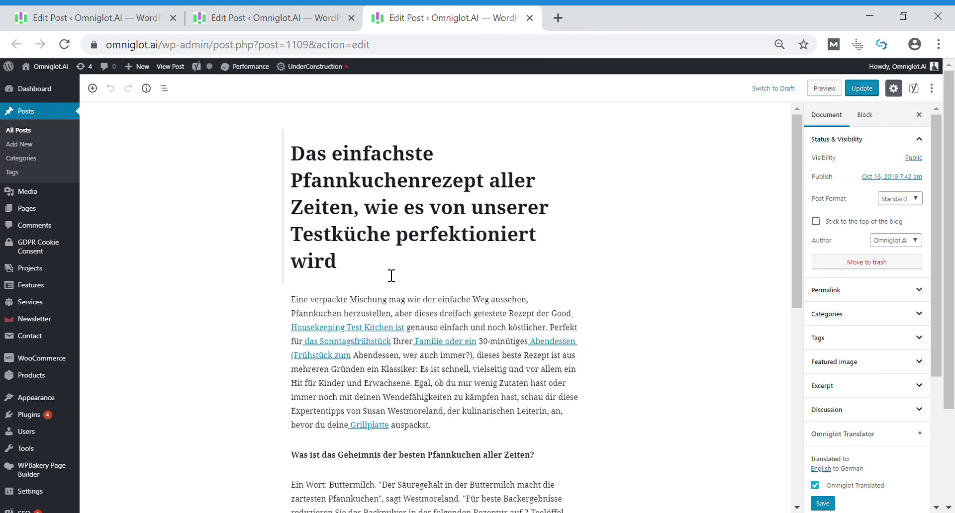
pyautogui.moveTo(360, 266); pyautogui.dragTo(292, 263)
# Step: Expand the German post's Yoast snippet editor and review its SEO title, slug and meta description
pyautogui.scroll(-6, 387, 348)
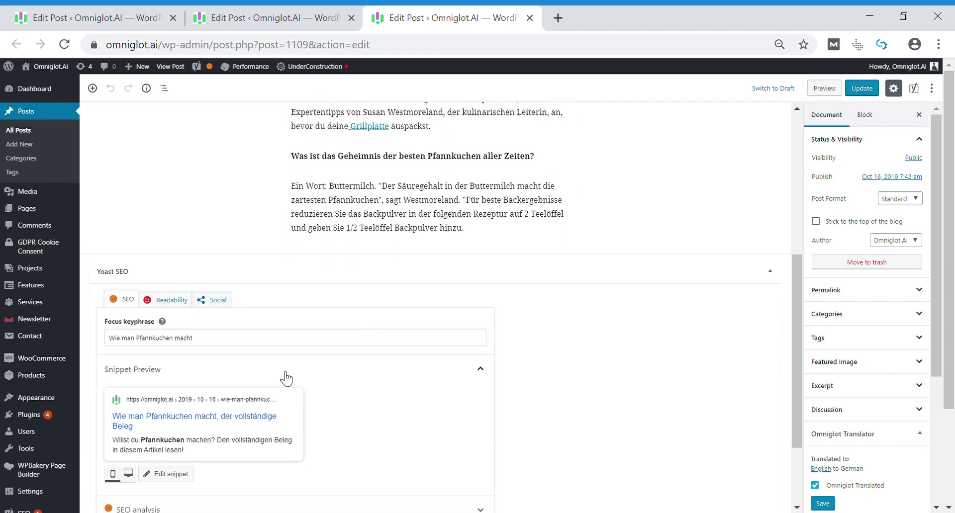
pyautogui.scroll(-1, 286, 378)
pyautogui.click(165, 399)
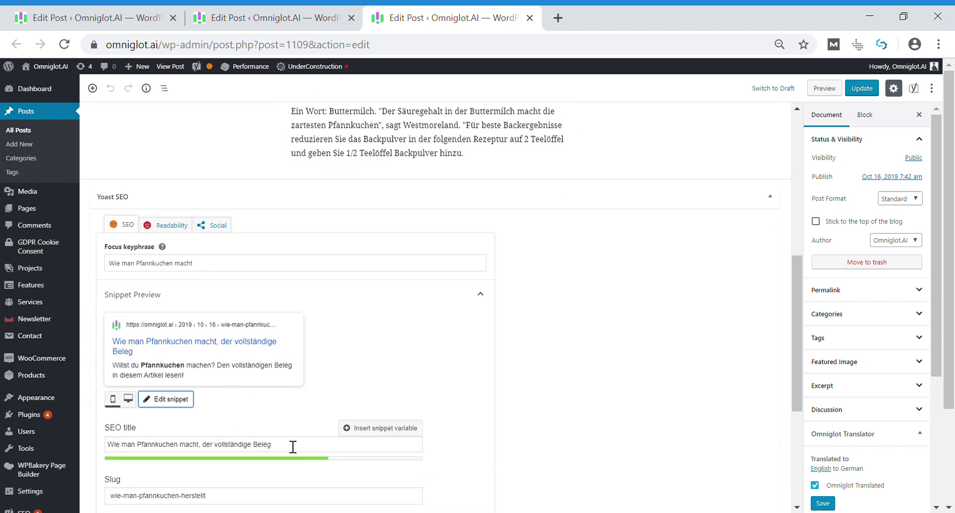
pyautogui.scroll(-1, 284, 422)
pyautogui.moveTo(280, 376); pyautogui.dragTo(87, 368)
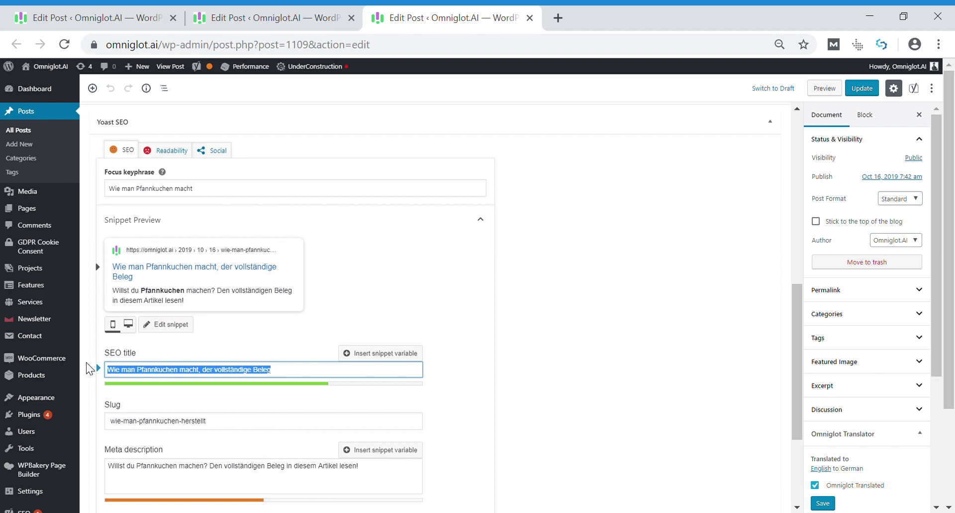
pyautogui.moveTo(209, 421); pyautogui.dragTo(112, 421)
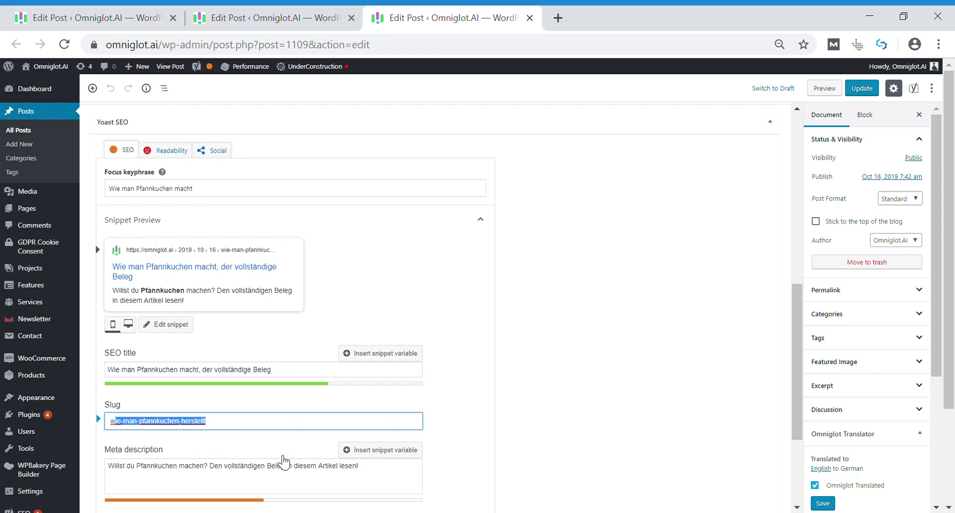
pyautogui.moveTo(378, 471); pyautogui.dragTo(106, 474)
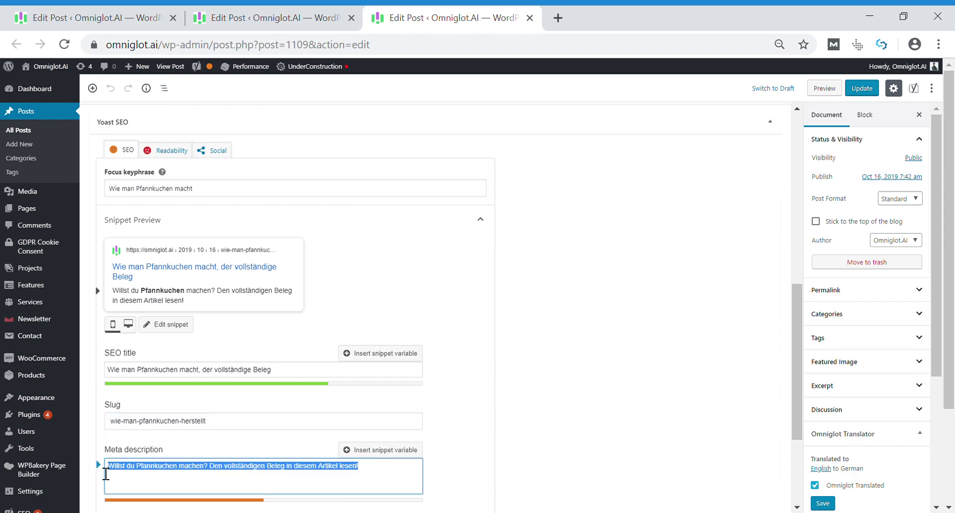
# Step: Return to the English post and generate a new Russian translation from English, including the slug and SEO meta tags
pyautogui.hotkey('ctrl', 'Tab')
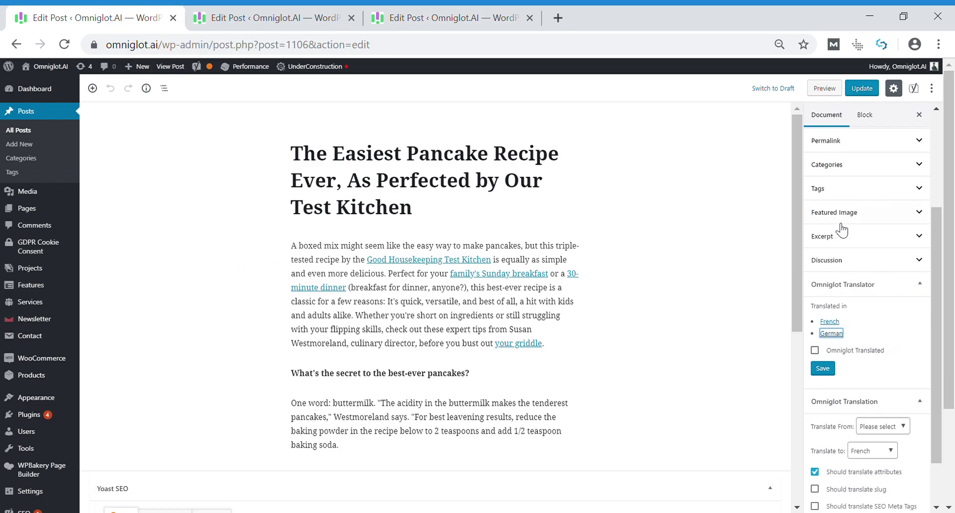
pyautogui.scroll(-1, 931, 337)
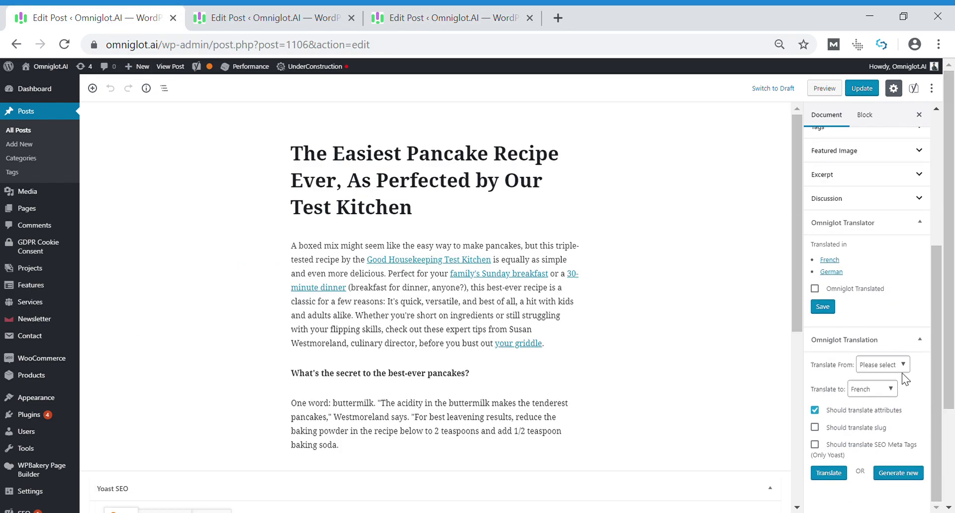
pyautogui.click(890, 368)
pyautogui.click(876, 398)
pyautogui.click(879, 395)
pyautogui.click(815, 427)
pyautogui.click(814, 444)
pyautogui.click(894, 473)
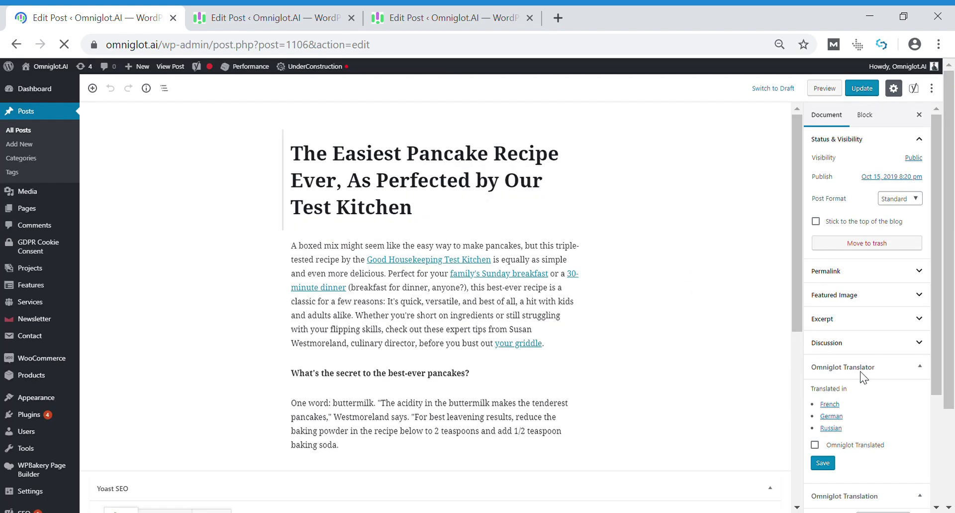
# Step: Open the Russian translation of the post and expand its Yoast snippet editor
pyautogui.click(832, 490)
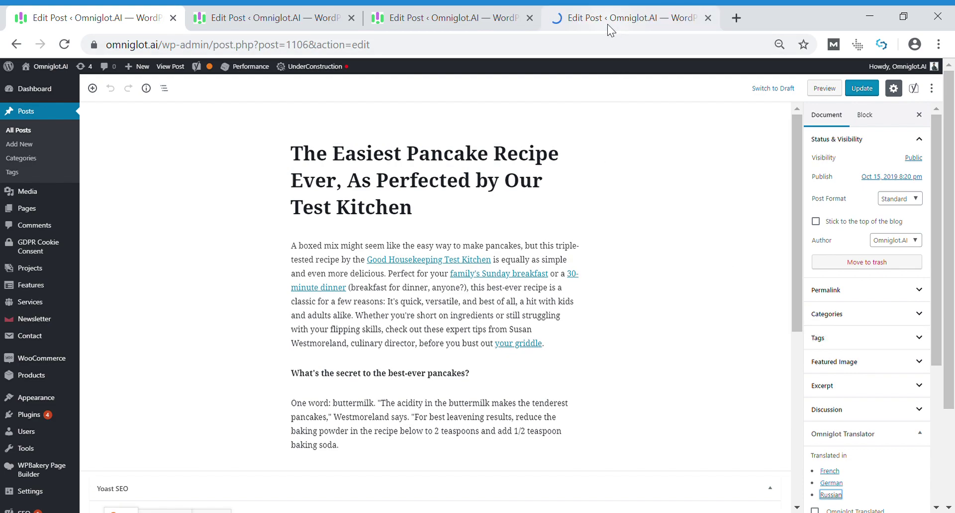
pyautogui.click(607, 24)
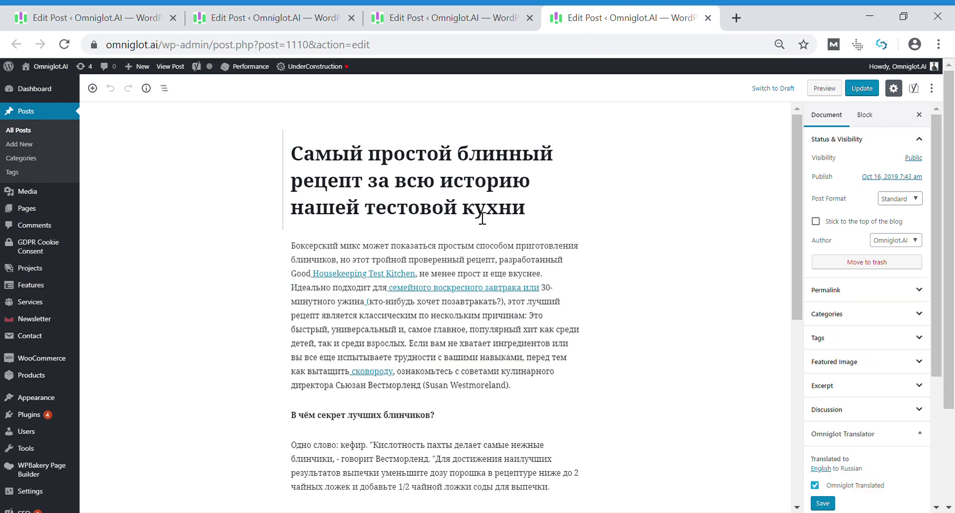
pyautogui.moveTo(798, 265); pyautogui.dragTo(791, 452)
pyautogui.click(189, 359)
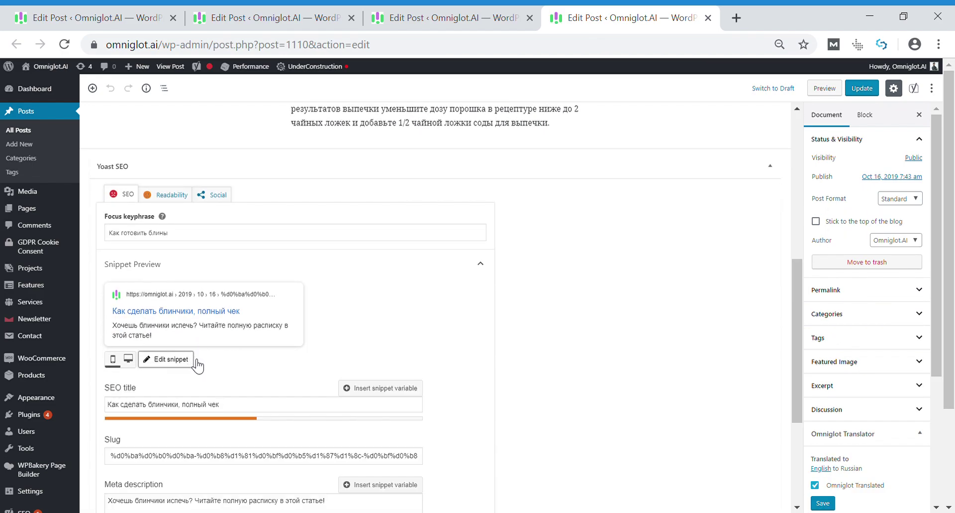
# Step: Review the Russian SEO title and meta description, and return to the start of the post
pyautogui.scroll(-2, 232, 379)
pyautogui.scroll(-1, 234, 380)
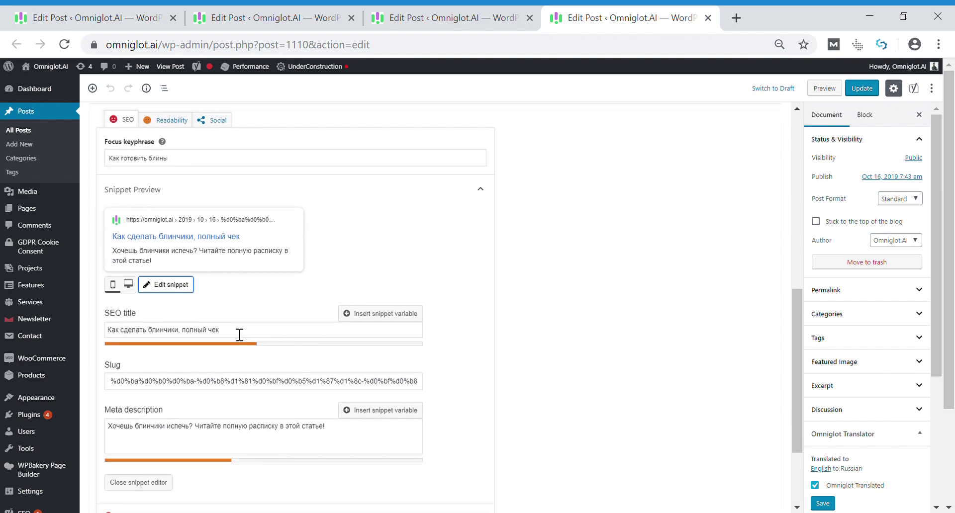
pyautogui.moveTo(240, 335); pyautogui.dragTo(122, 337)
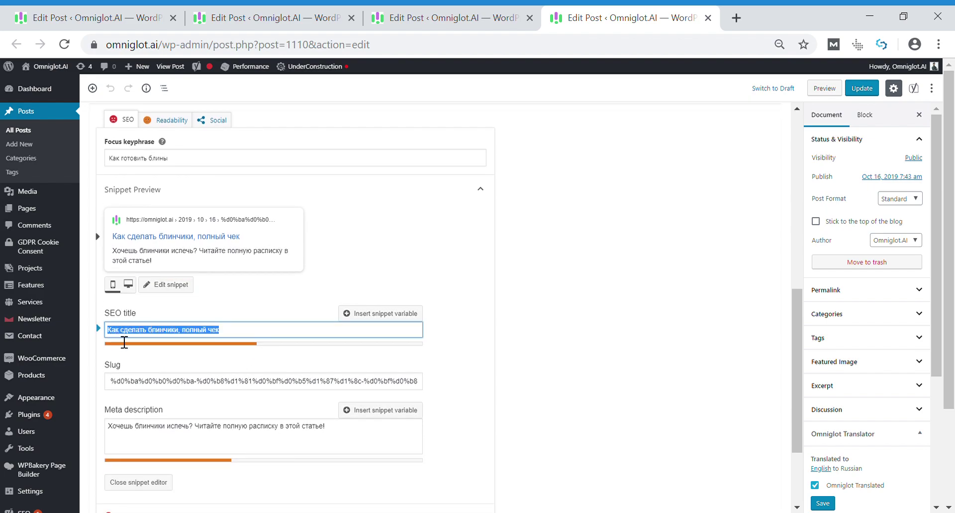
pyautogui.moveTo(334, 431); pyautogui.dragTo(114, 435)
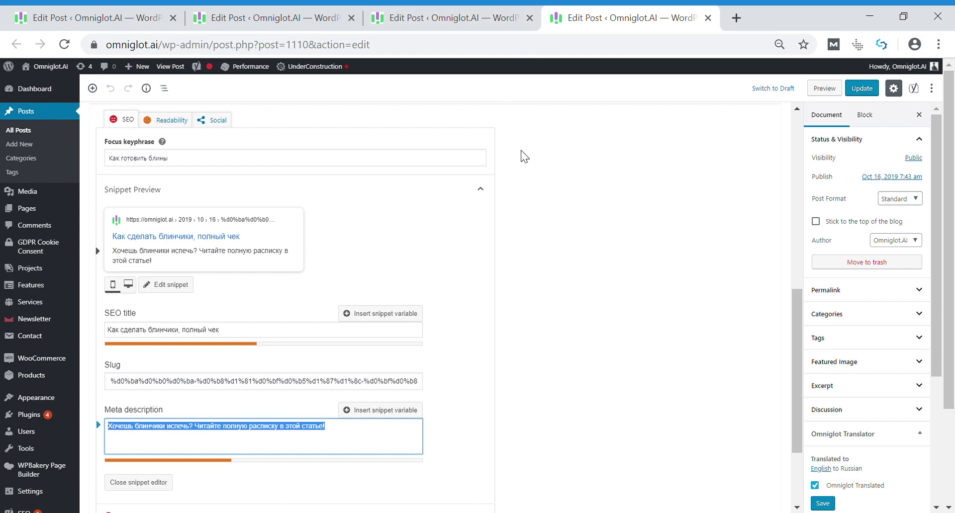
pyautogui.scroll(10, 519, 154)
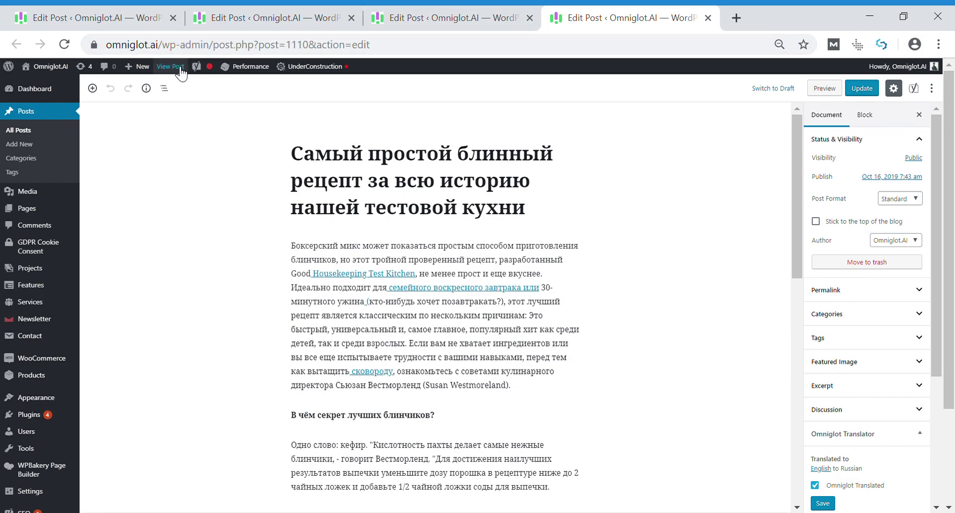
# Step: View the Russian post on the live site and highlight the translated slug in its URL
pyautogui.click(181, 69)
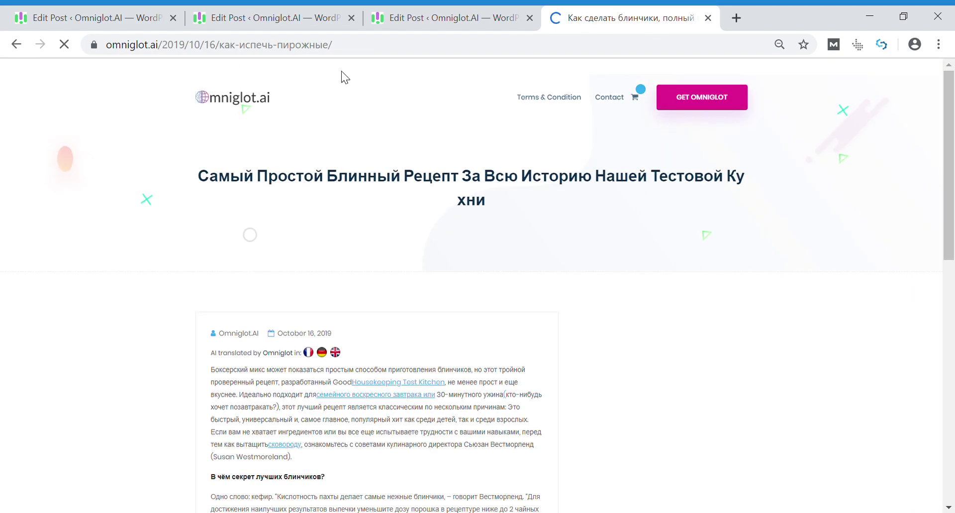
pyautogui.moveTo(359, 54); pyautogui.dragTo(219, 56)
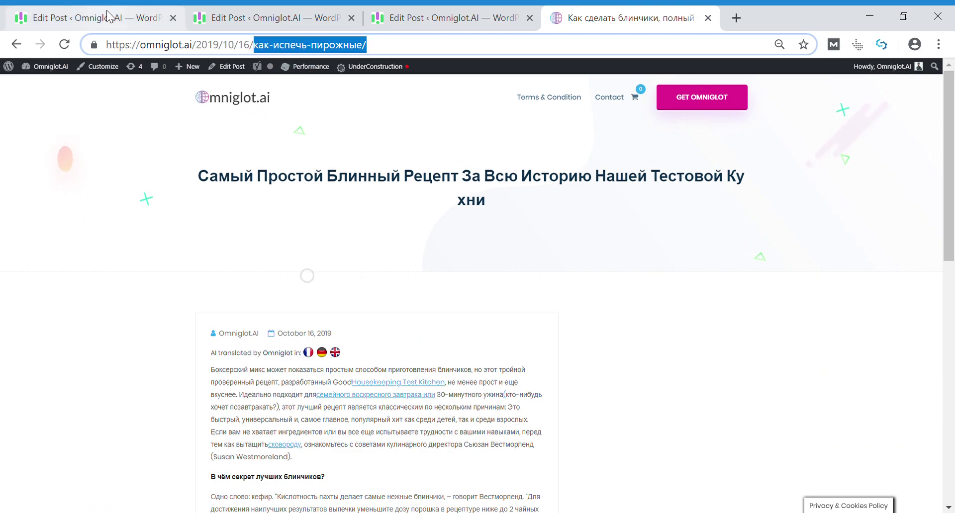
# Step: View the English post on the live site, open its French translation from the language links, and highlight the French title
pyautogui.click(79, 19)
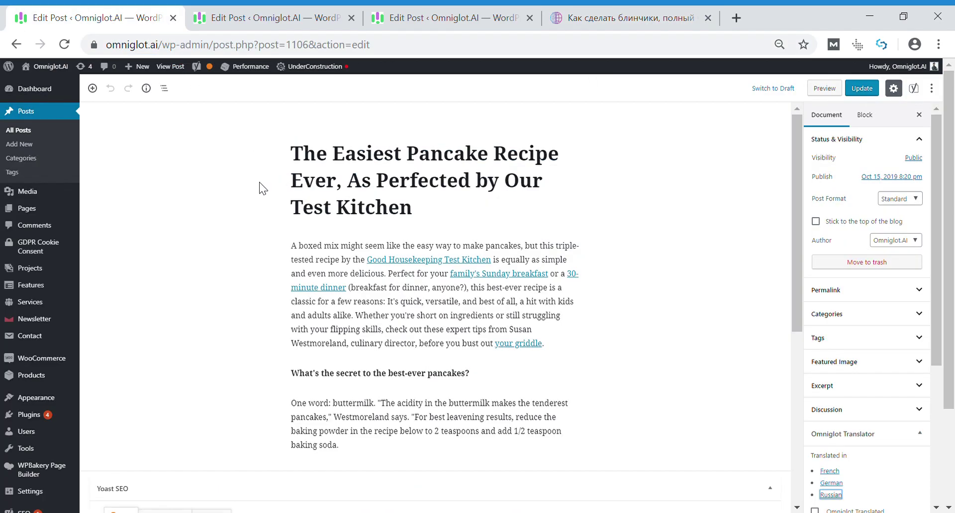
pyautogui.click(171, 73)
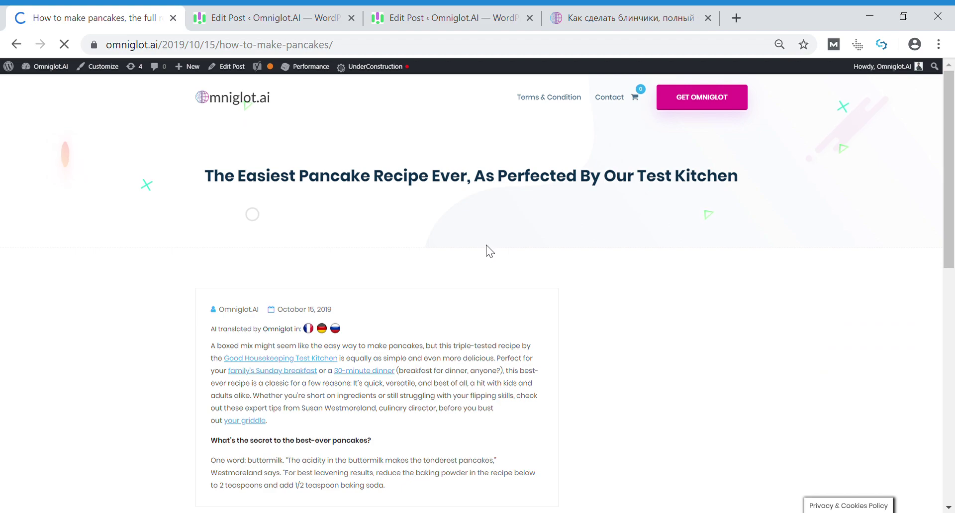
pyautogui.scroll(-3, 485, 244)
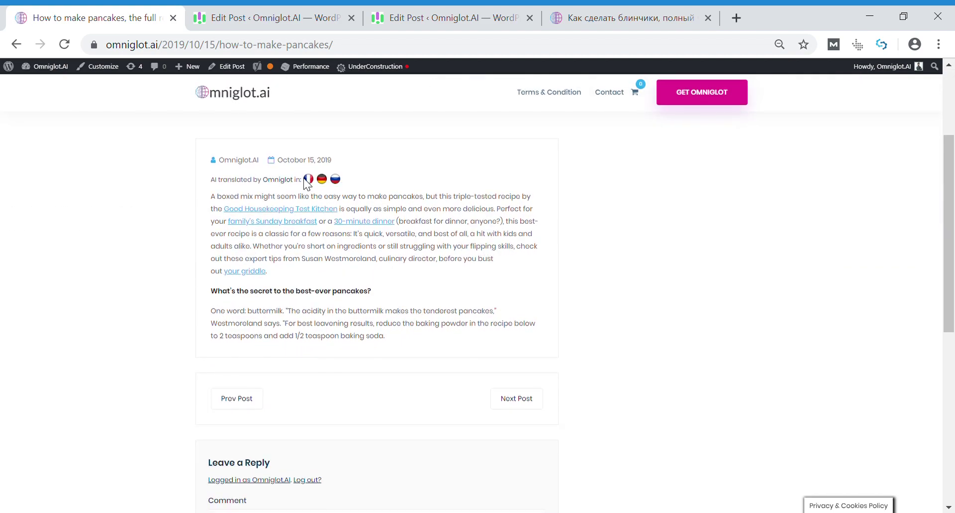
pyautogui.click(308, 179)
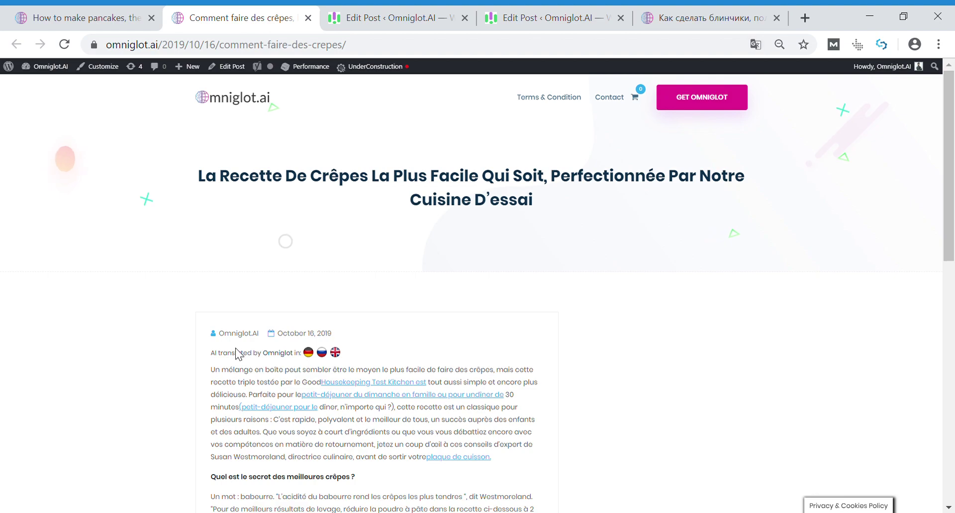
pyautogui.moveTo(536, 203); pyautogui.dragTo(198, 179)
pyautogui.click(300, 311)
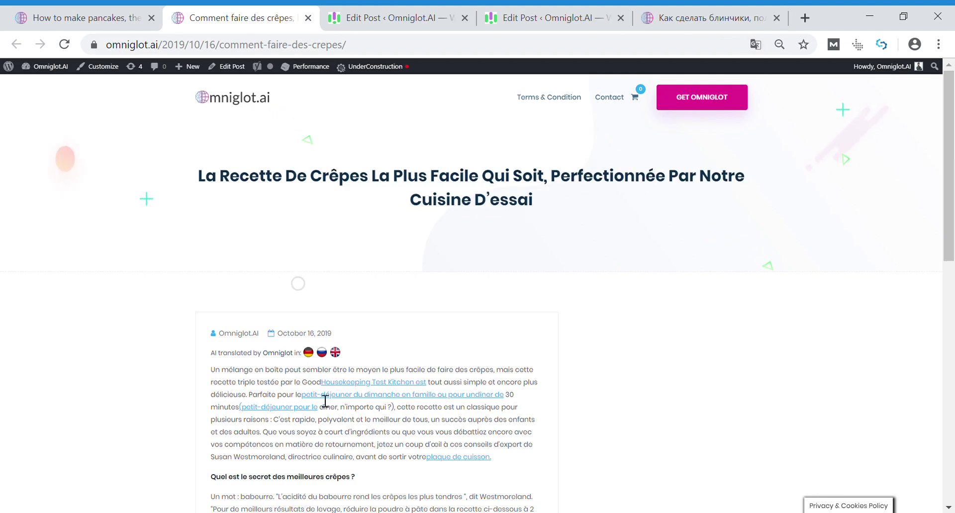
# Step: Open the German and Russian versions of the live post from the language links, highlighting each translated title
pyautogui.click(319, 355)
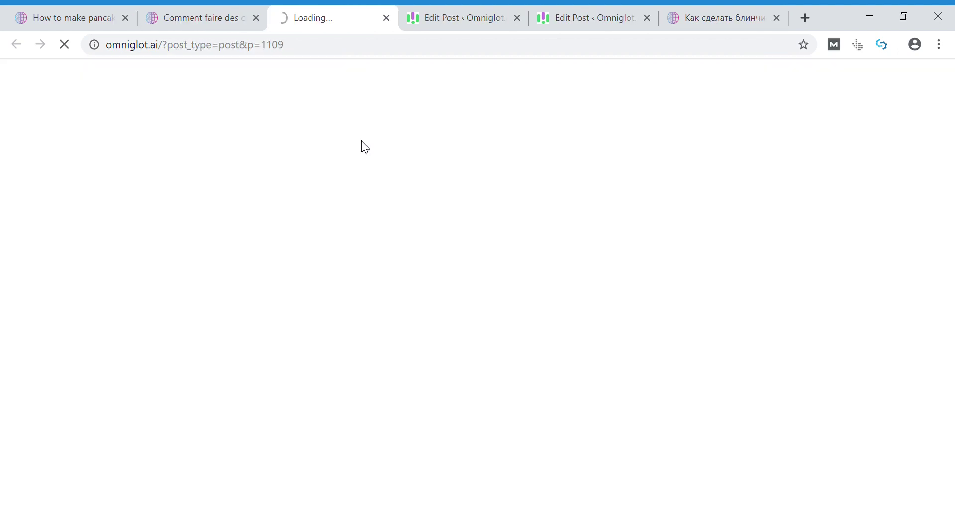
pyautogui.moveTo(210, 180); pyautogui.dragTo(709, 217)
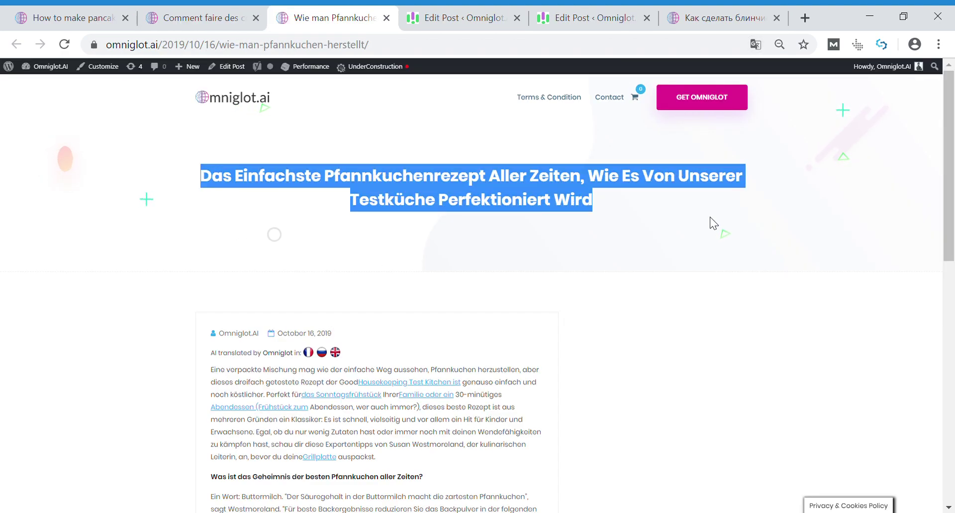
pyautogui.click(331, 355)
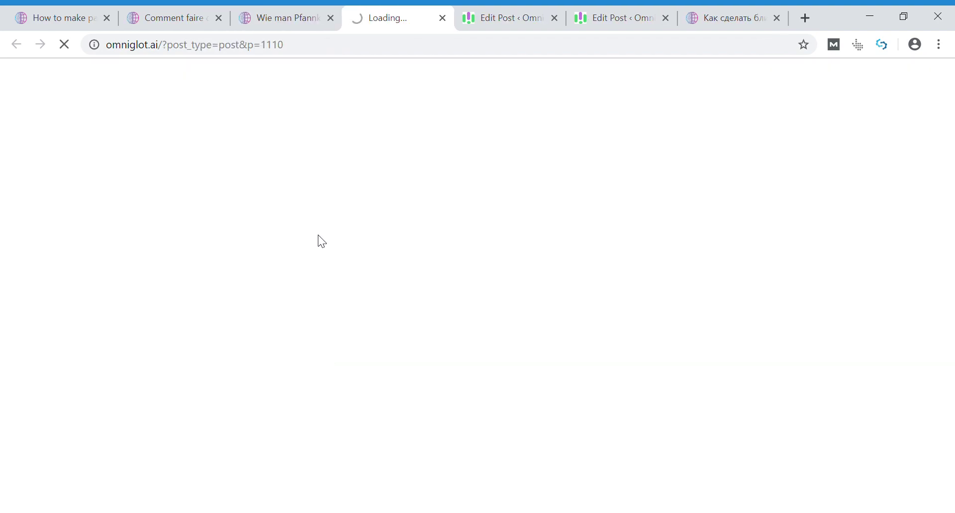
pyautogui.moveTo(493, 213); pyautogui.dragTo(193, 180)
pyautogui.scroll(-3, 303, 252)
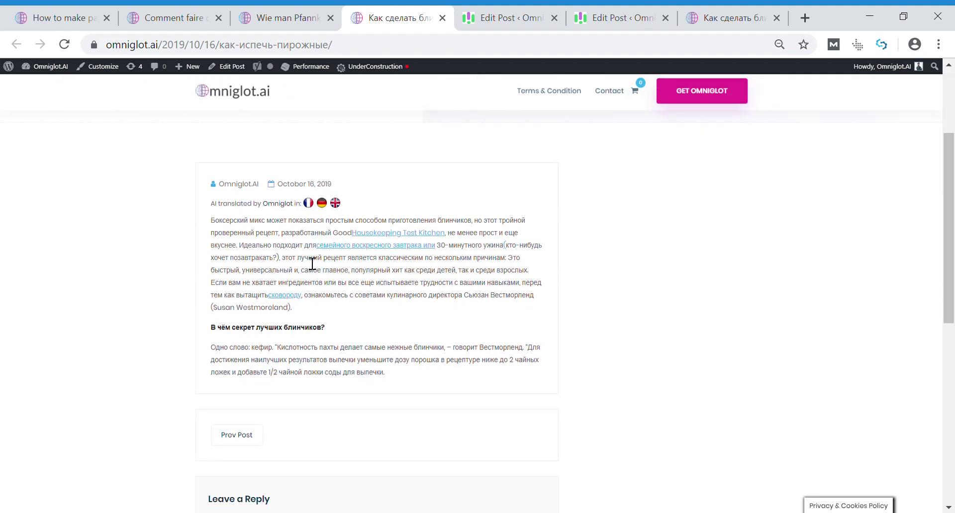
pyautogui.scroll(3, 304, 259)
# Step: Return to the English post, reopen it for editing, and generate a new Spanish translation from English, including slug and SEO meta tags
pyautogui.click(337, 352)
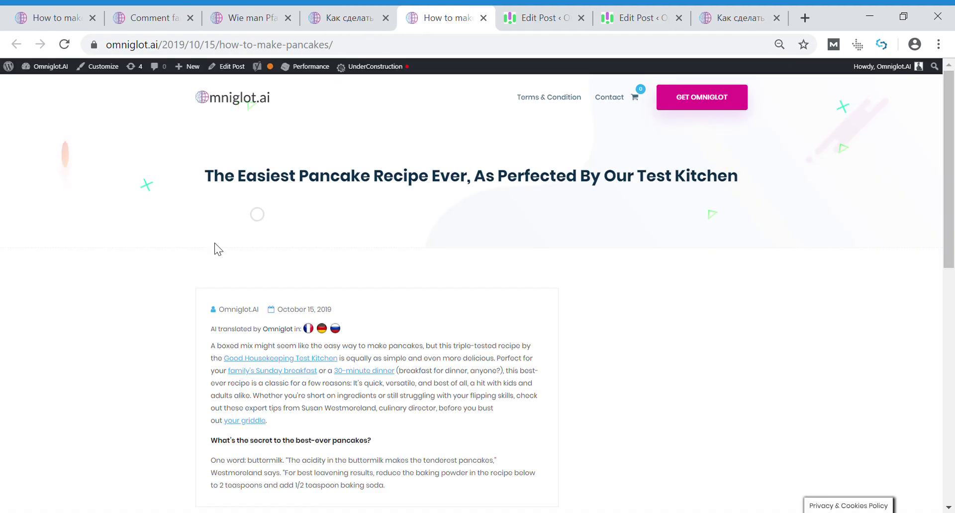
pyautogui.click(230, 70)
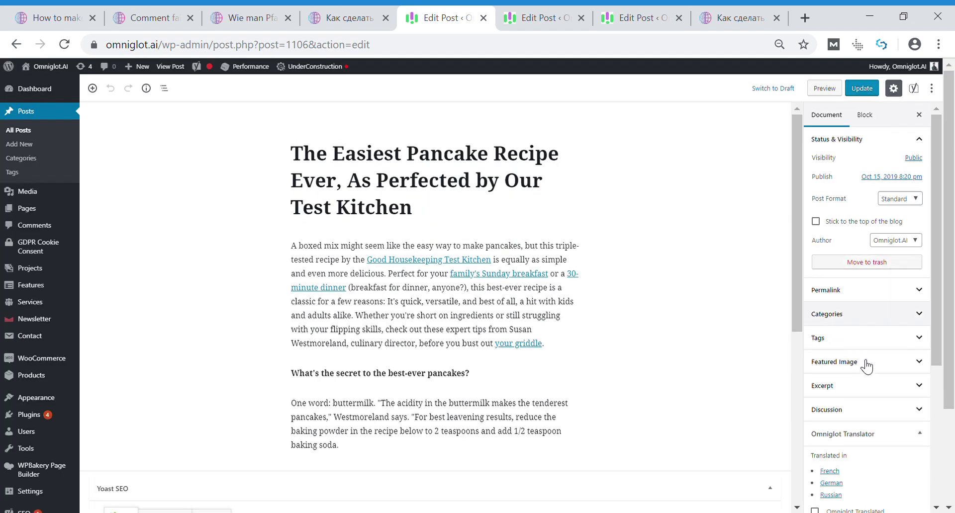
pyautogui.scroll(-3, 867, 368)
pyautogui.scroll(-2, 901, 347)
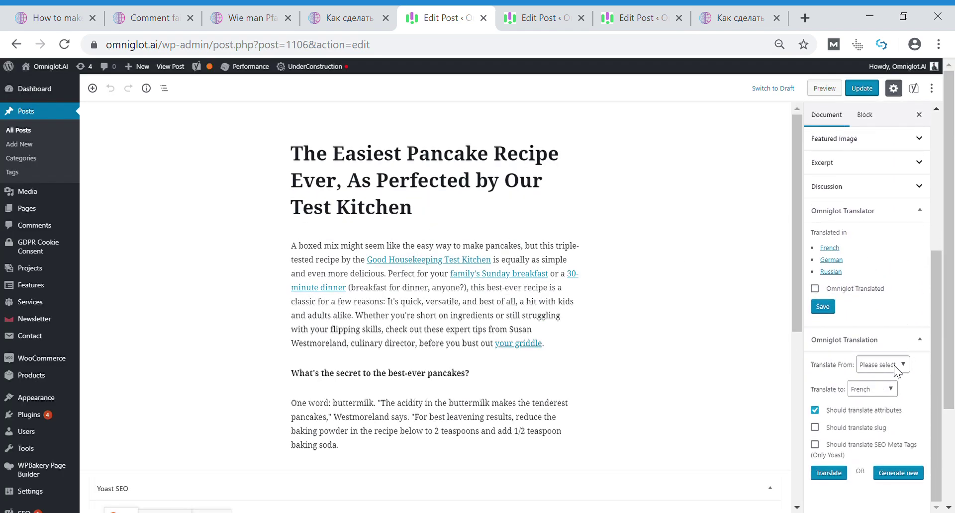
pyautogui.click(864, 368)
pyautogui.click(873, 389)
pyautogui.press('s')
pyautogui.click(815, 427)
pyautogui.click(815, 444)
pyautogui.click(900, 468)
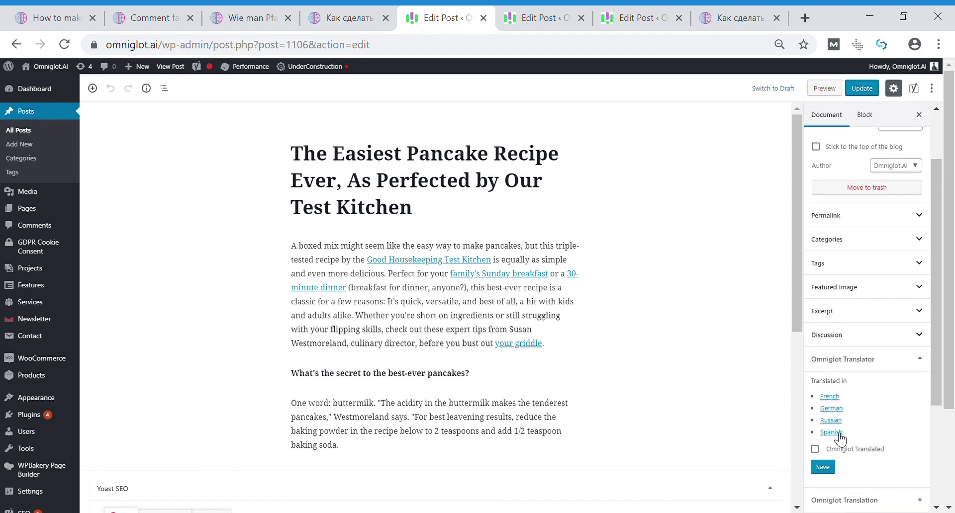
# Step: Open the Spanish translation of the post and review its content and Yoast snippet preview
pyautogui.click(831, 432)
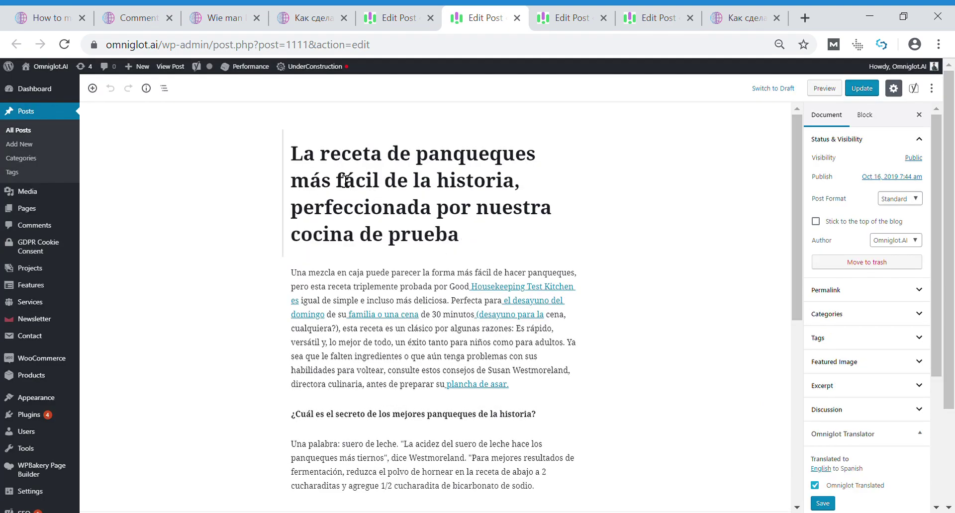
pyautogui.scroll(-7, 447, 249)
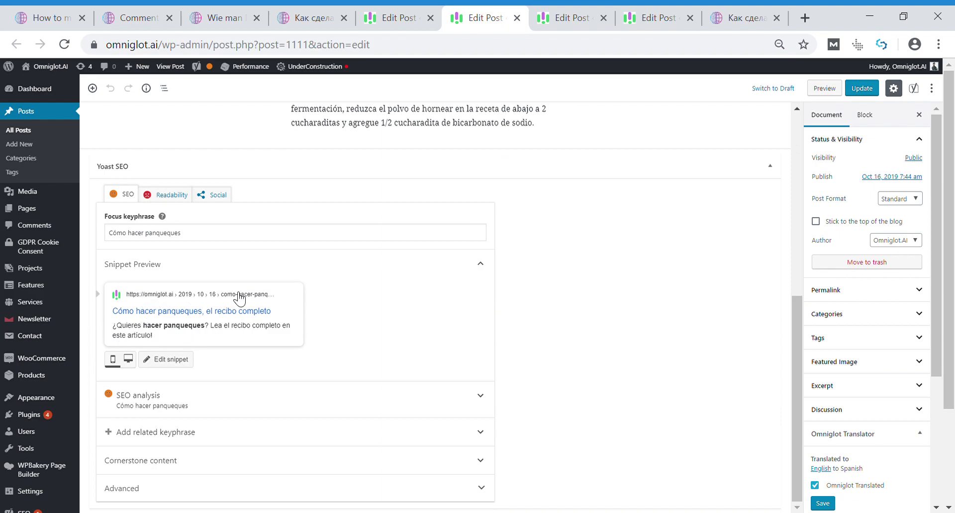
pyautogui.scroll(7, 392, 148)
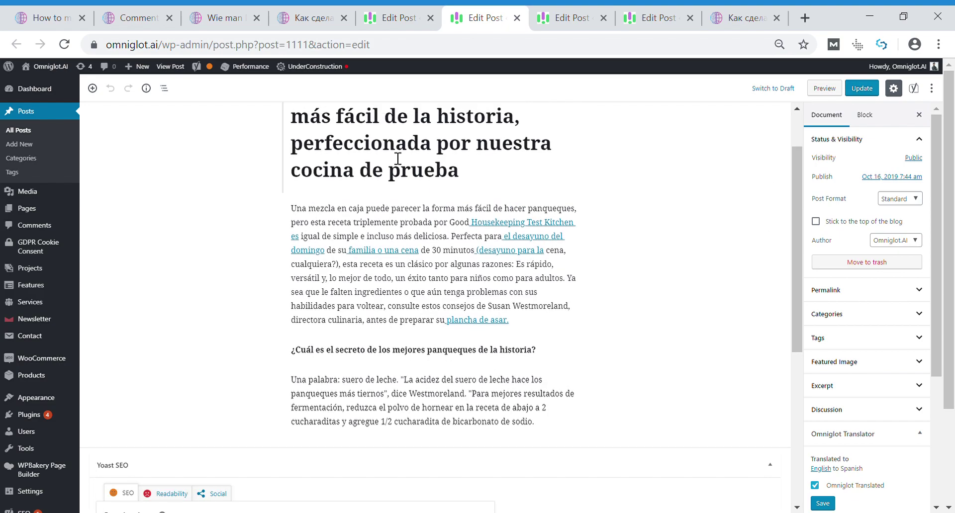
# Step: View the Spanish post on the live site and use the language links to check the Russian and English versions
pyautogui.click(181, 72)
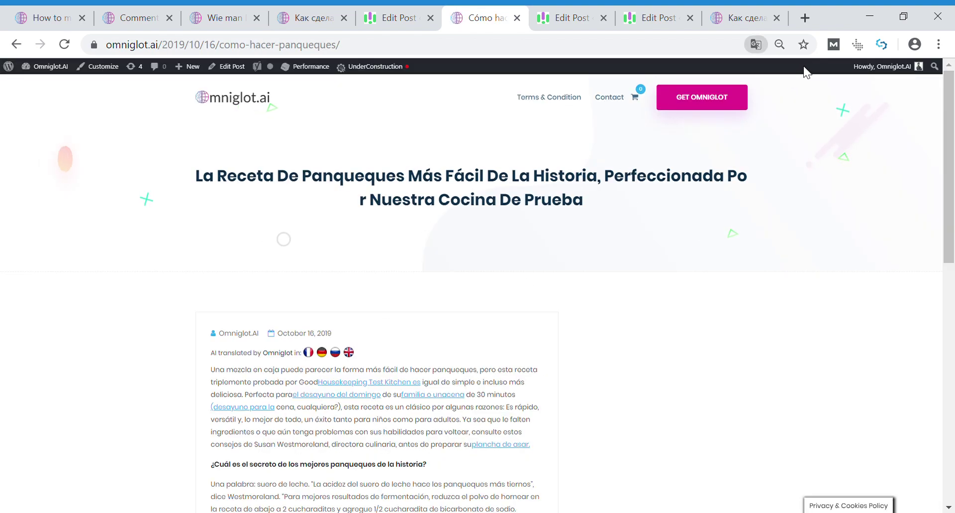
pyautogui.click(335, 354)
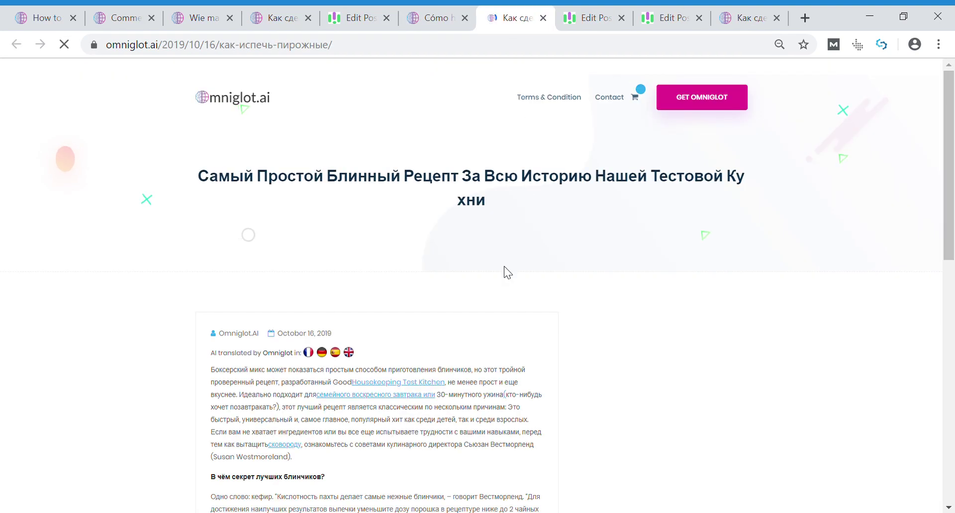
pyautogui.click(350, 353)
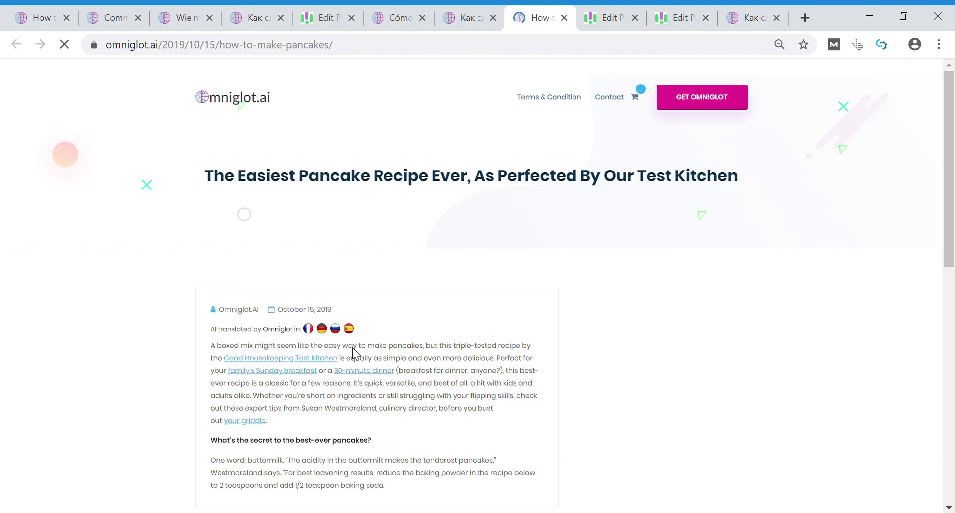